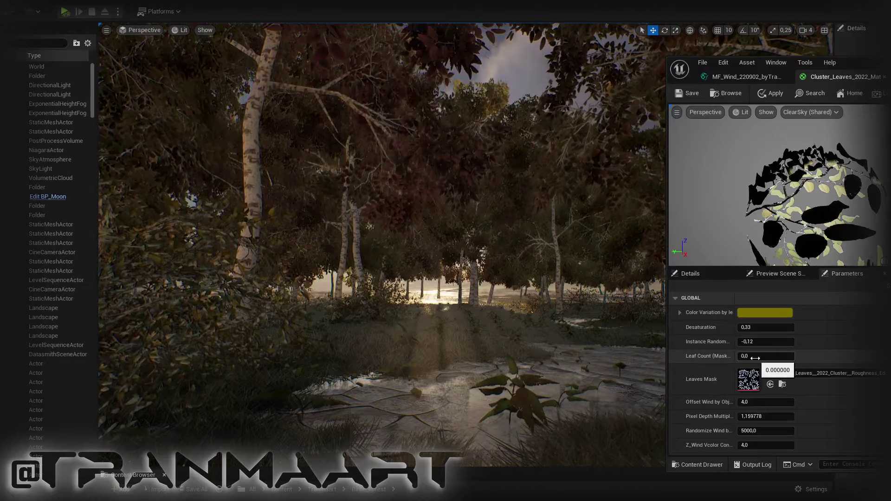
Step: Drag the birch leaf material's Leaf Count (Mask) from 0.0 up to 6.0, leaving the trees nearly bare
left_click_drag(755, 358, 835, 356)
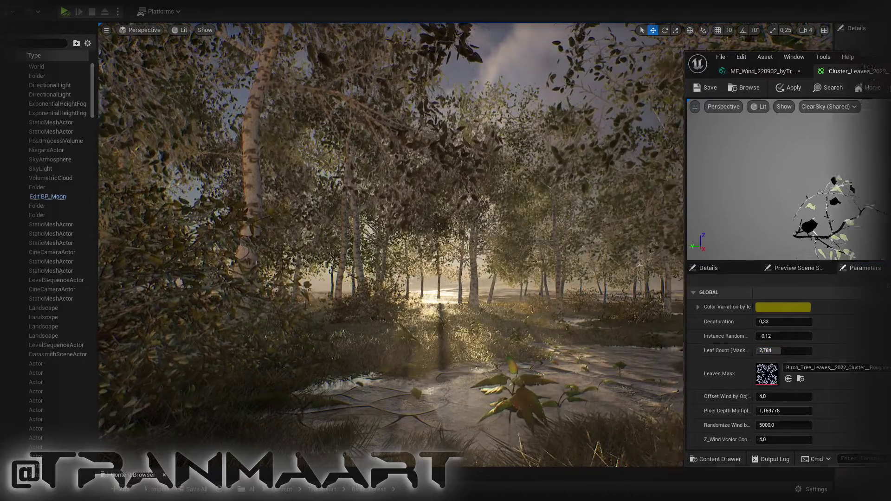
left_click_drag(868, 74, 890, 64)
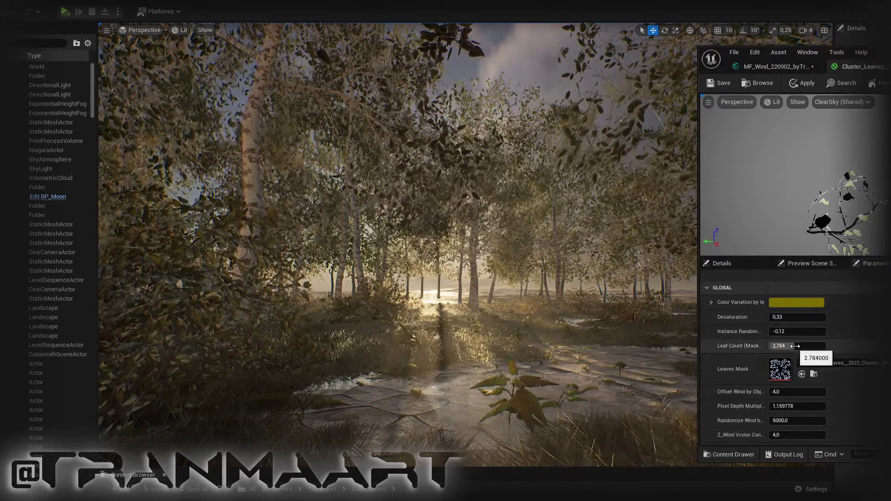
left_click_drag(785, 346, 813, 346)
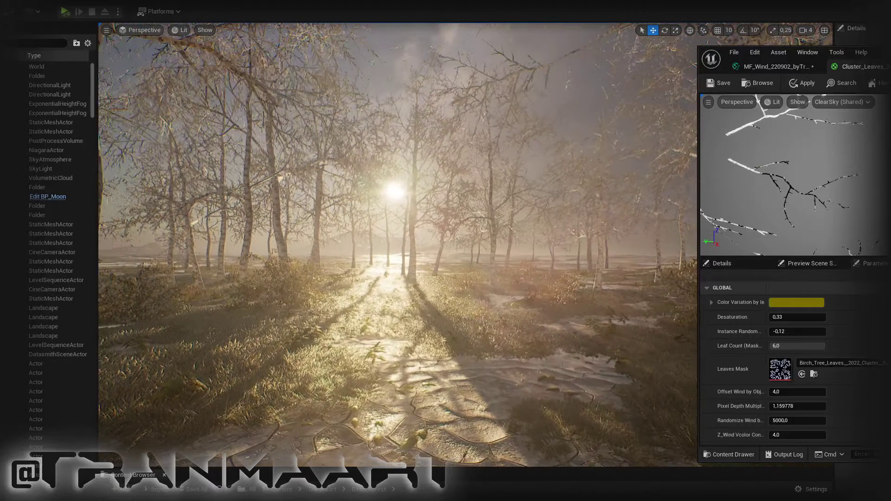
Step: Bring Leaf Count down from 6.0 to about 3.16 to restore the birch foliage
mouse_move(813, 348)
left_mouse_down()
mouse_move(789, 347)
mouse_move(801, 346)
left_mouse_up()
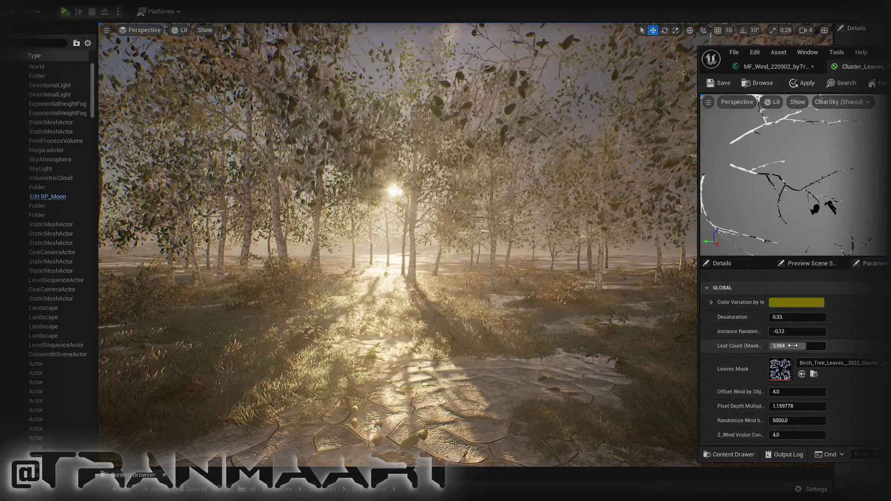
left_click_drag(792, 346, 787, 345)
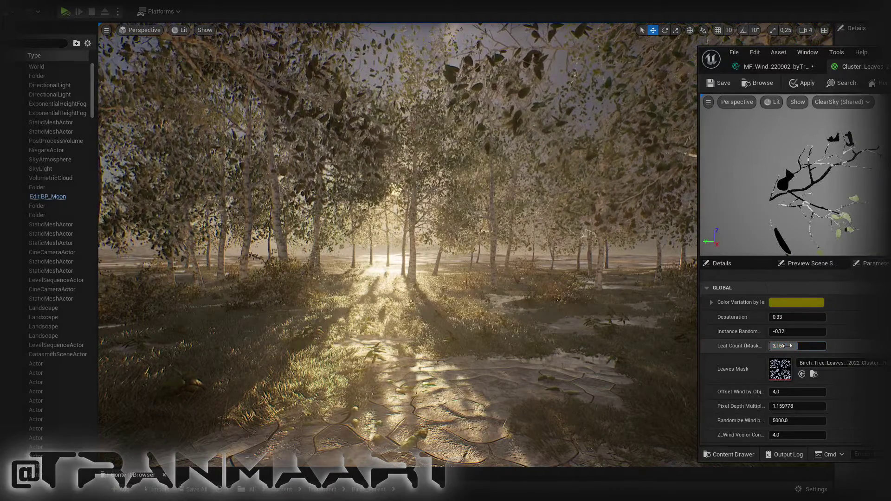